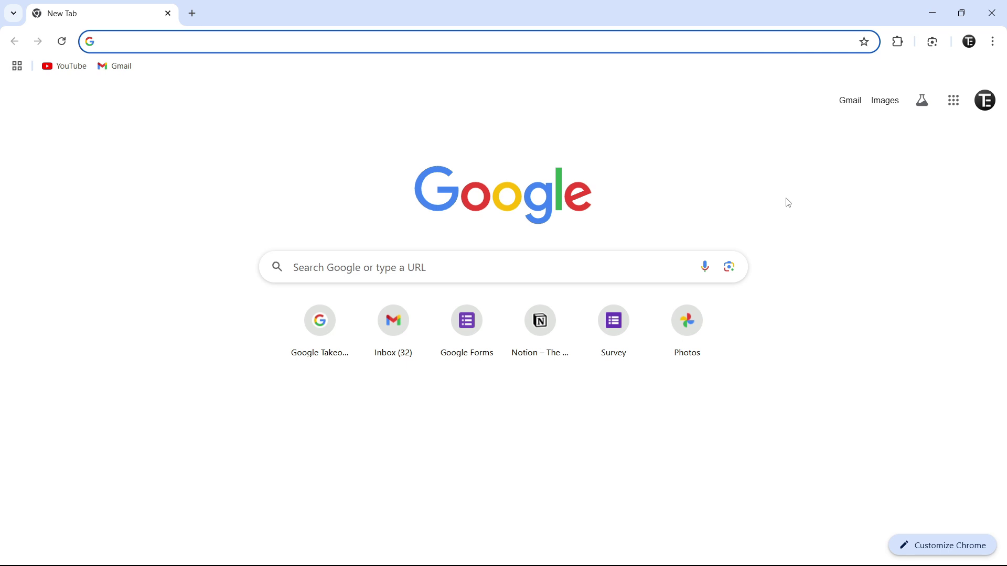
- Run a Google search for 'sejda fillable pdf' from the address bar
{"action": "type", "text": "sejda fillable pdf"}
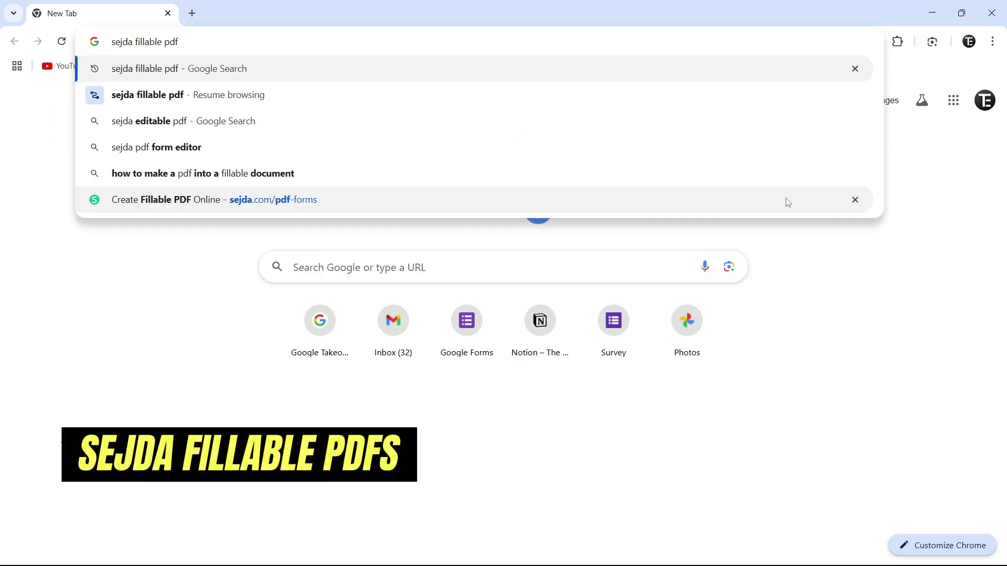
{"action": "key", "text": "Return"}
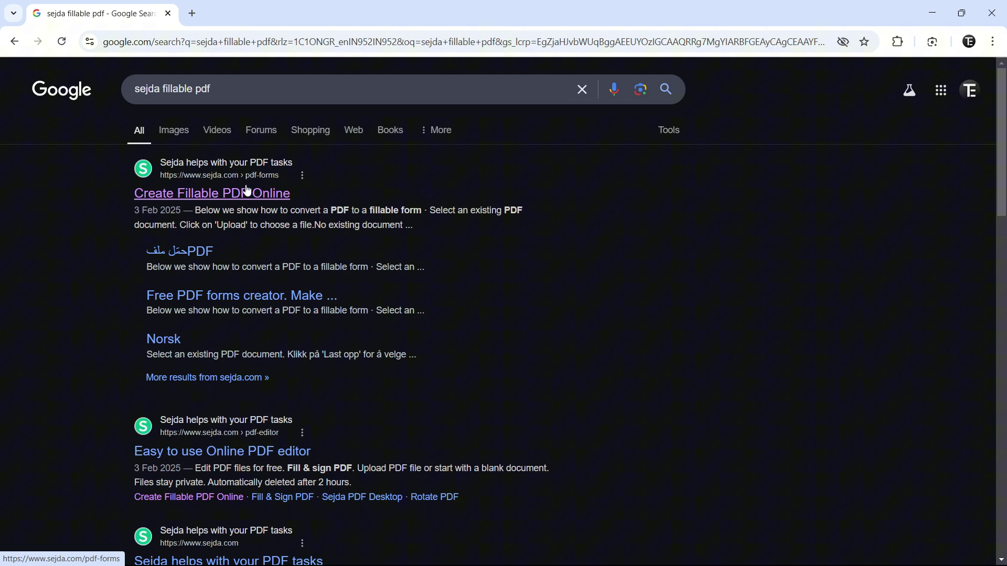
- Go to Create Fillable PDF Online and upload sampleform.pdf from Downloads
{"action": "left_click", "coordinate": [211, 200]}
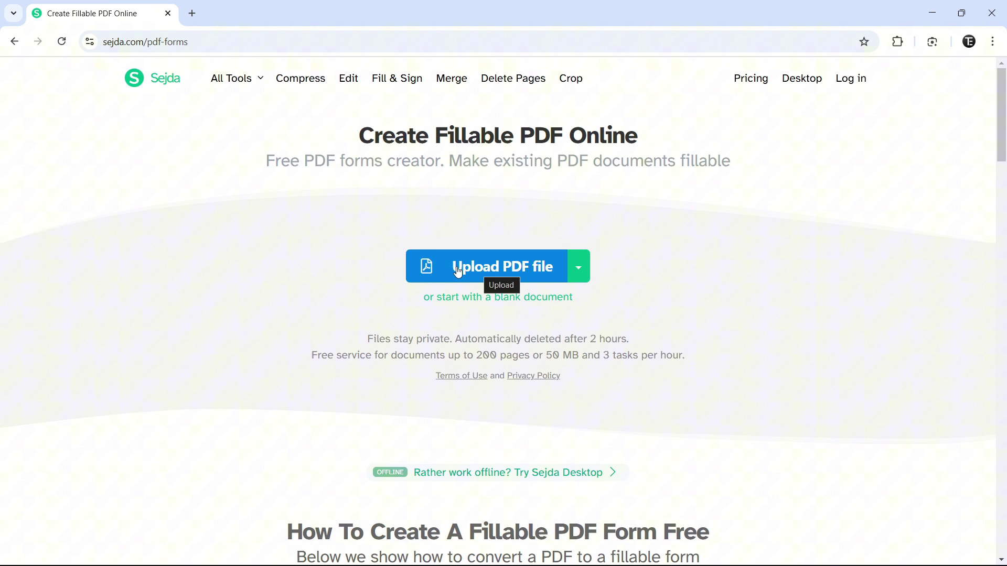
{"action": "left_click", "coordinate": [499, 270]}
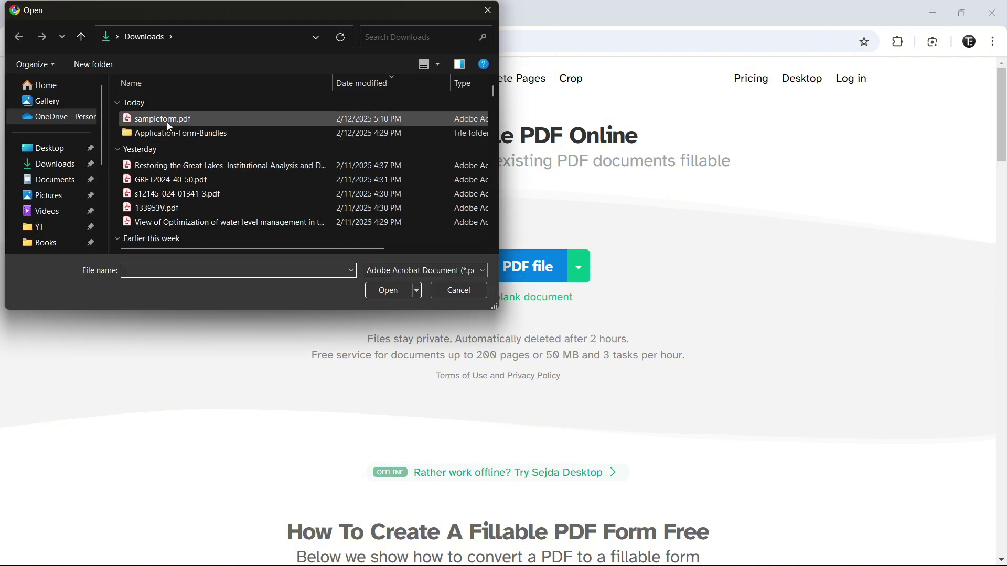
{"action": "left_click", "coordinate": [168, 122]}
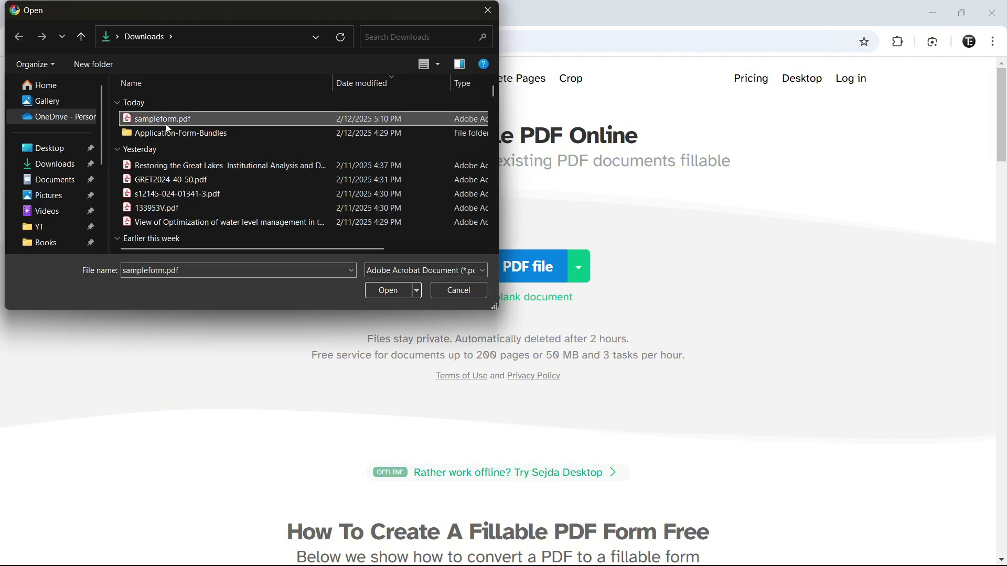
{"action": "left_click", "coordinate": [388, 293]}
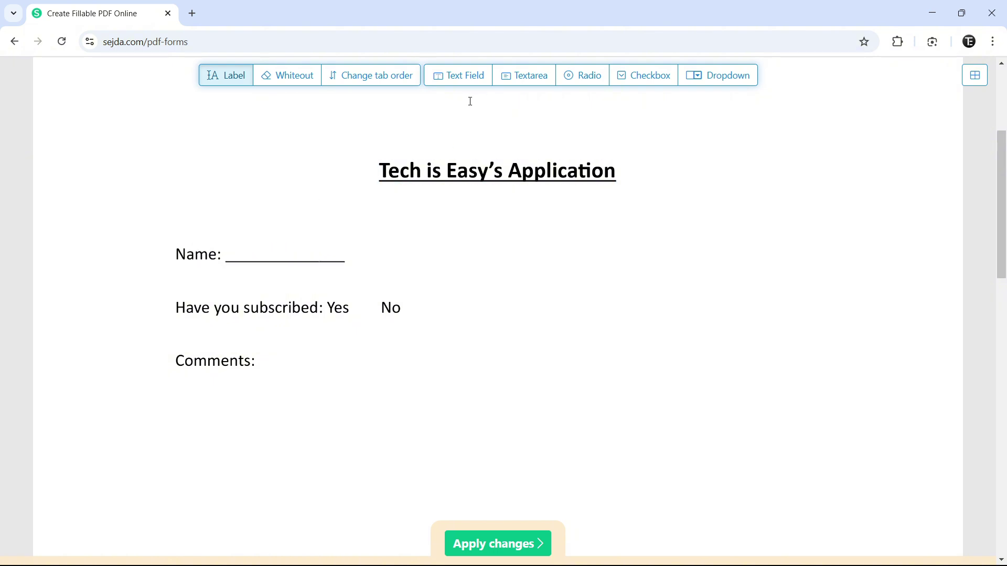
- Place a single-line Text Field on the Name line and narrow it to the underline
{"action": "left_click", "coordinate": [460, 85]}
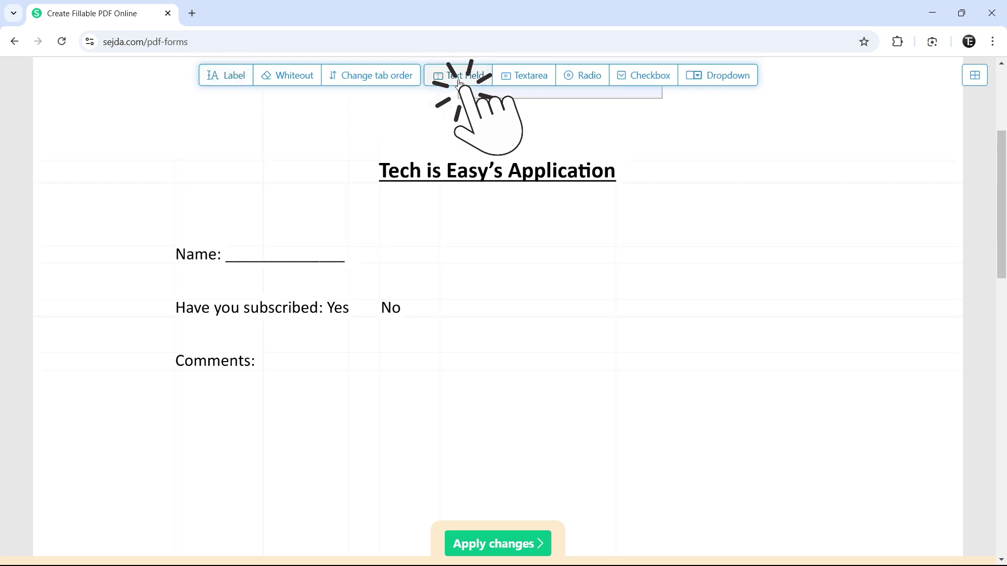
{"action": "left_click", "coordinate": [237, 246]}
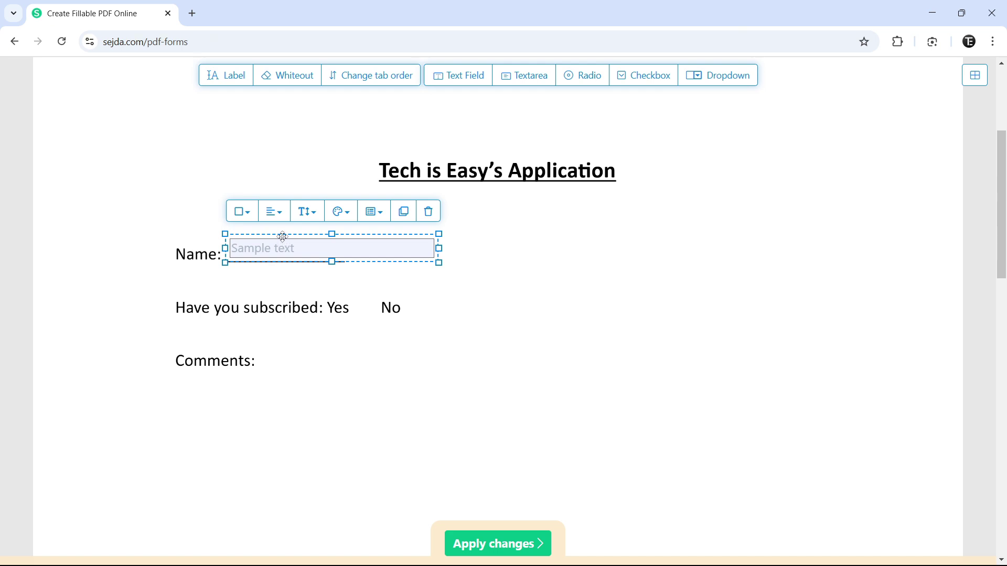
{"action": "mouse_move", "coordinate": [282, 237]}
{"action": "left_mouse_down"}
{"action": "mouse_move", "coordinate": [290, 254]}
{"action": "mouse_move", "coordinate": [281, 236]}
{"action": "left_mouse_up"}
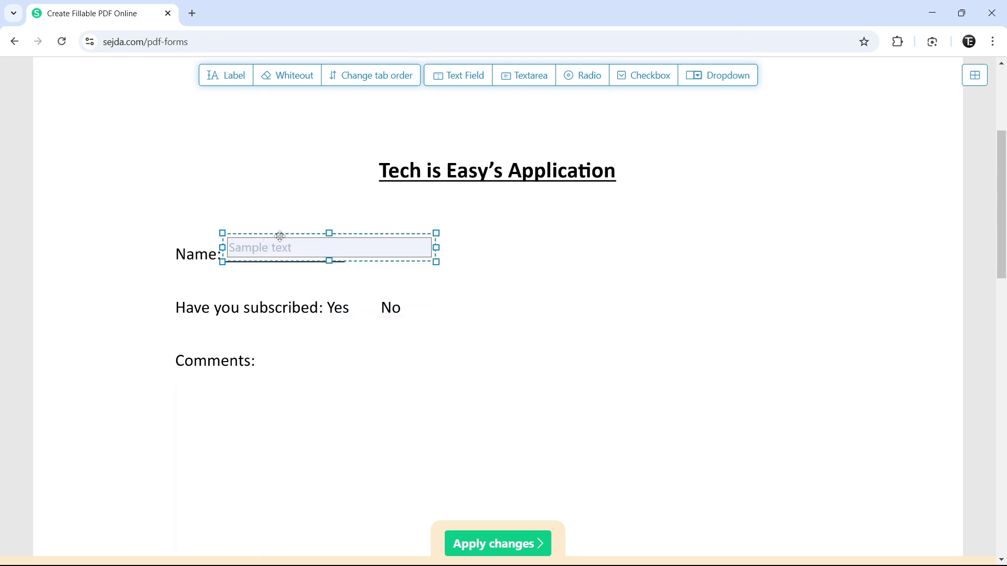
{"action": "left_click_drag", "start_coordinate": [436, 247], "coordinate": [338, 241]}
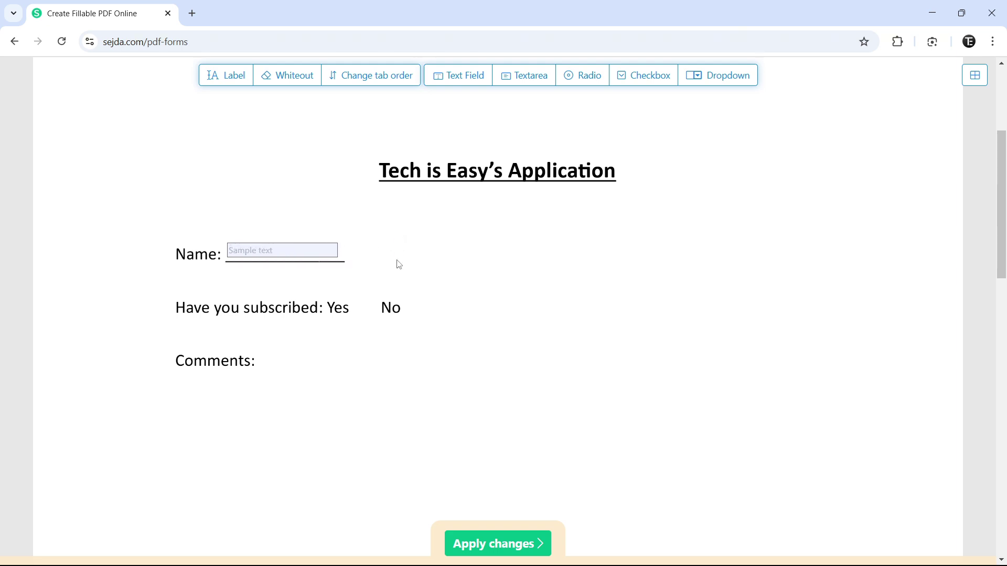
- Put a Textarea beside Comments:, then a Radio button after Yes, duplicated after No
{"action": "left_click", "coordinate": [523, 78]}
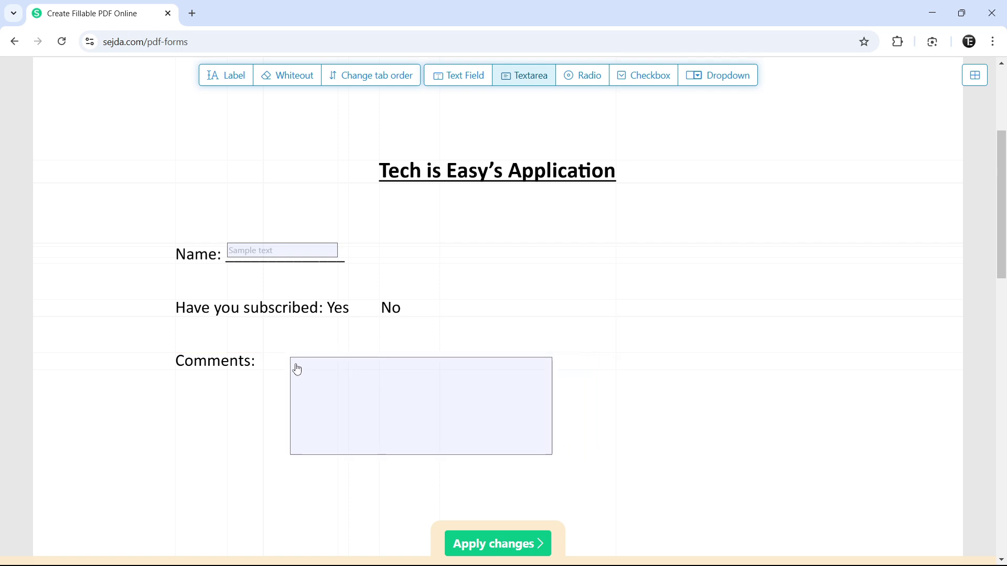
{"action": "left_click", "coordinate": [274, 364]}
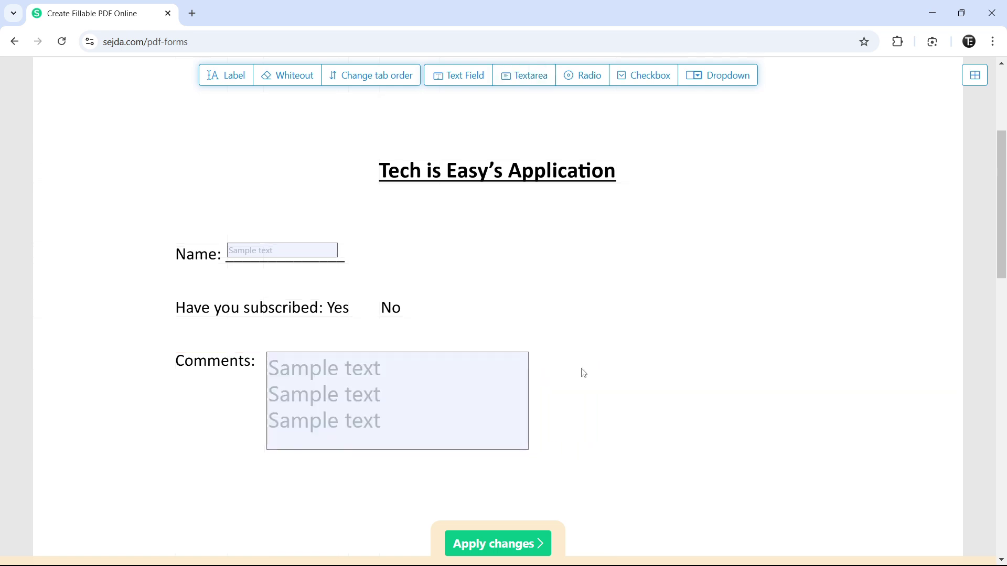
{"action": "left_click", "coordinate": [587, 86]}
{"action": "left_click", "coordinate": [582, 79]}
{"action": "left_click", "coordinate": [363, 307]}
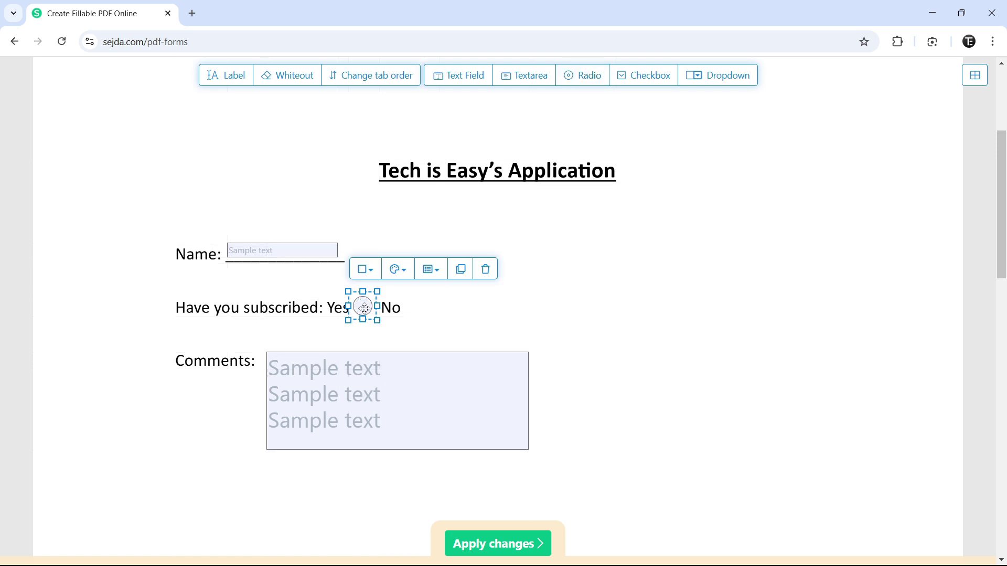
{"action": "left_click", "coordinate": [463, 281]}
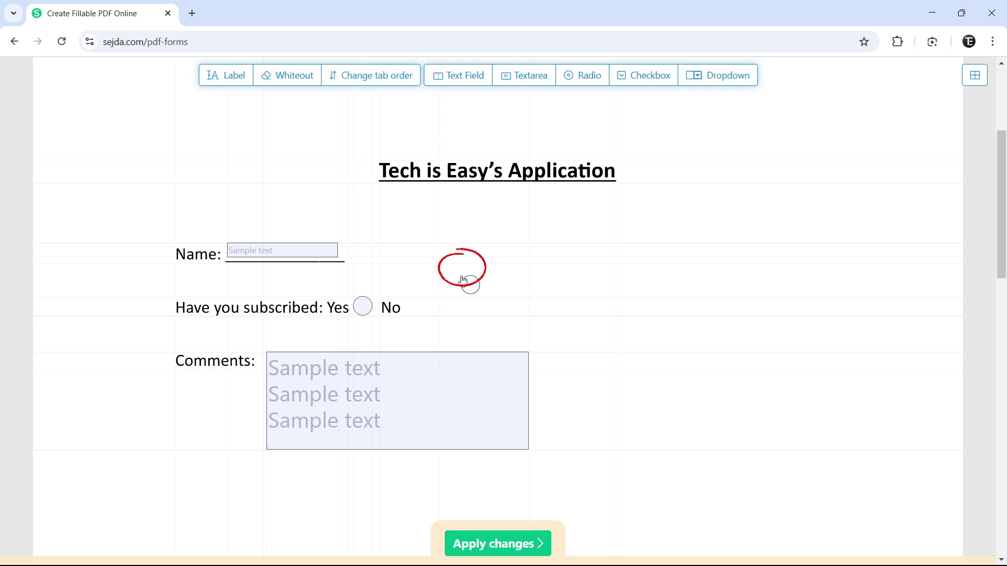
{"action": "left_click", "coordinate": [417, 309]}
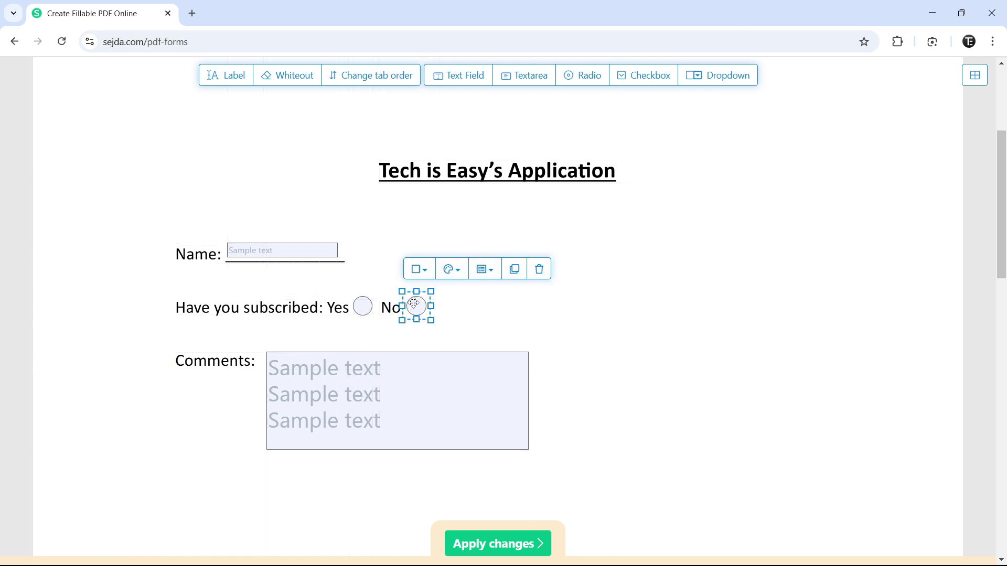
{"action": "left_click", "coordinate": [451, 303]}
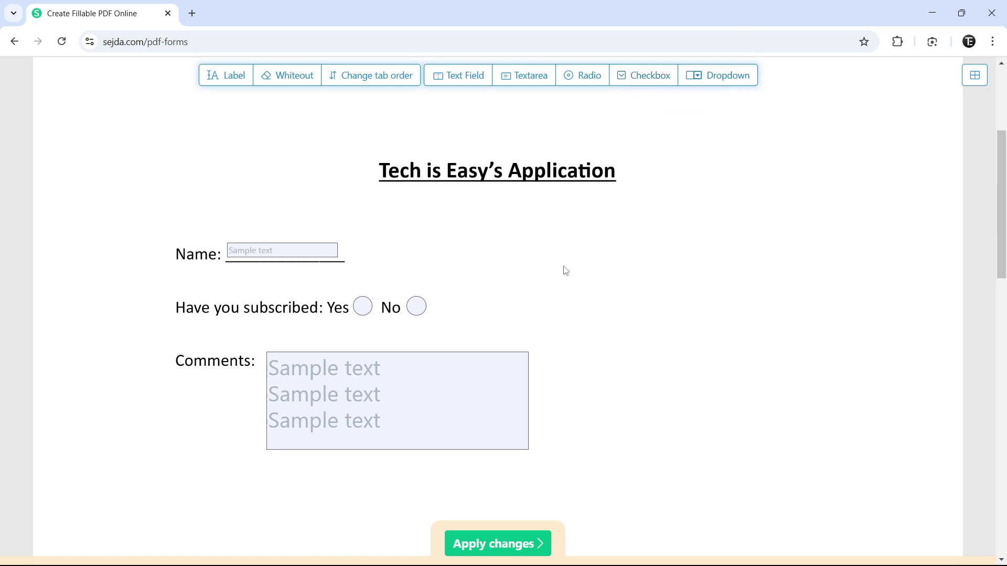
- Give the Name field a dark red border and center text alignment
{"action": "left_click", "coordinate": [310, 251]}
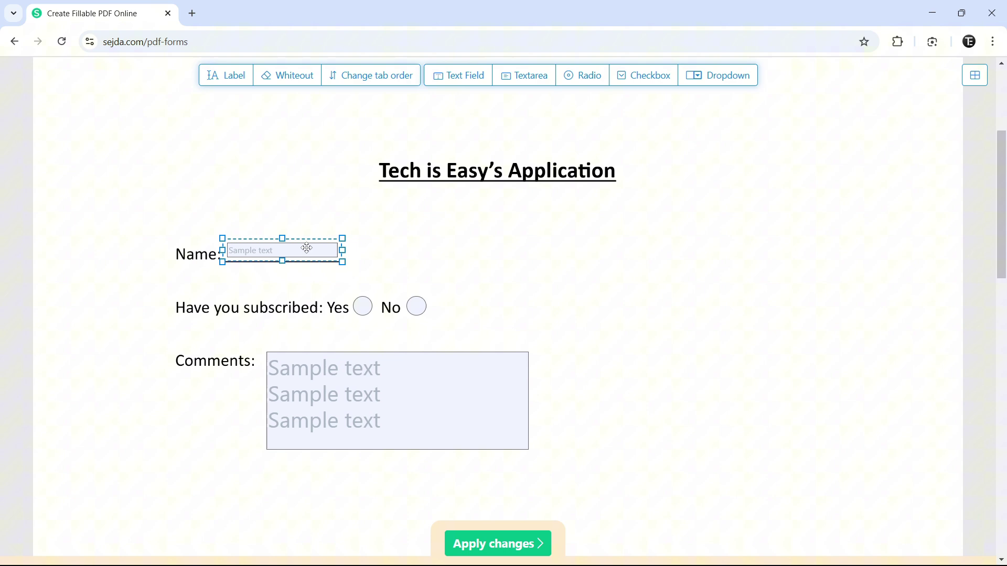
{"action": "left_click", "coordinate": [244, 227]}
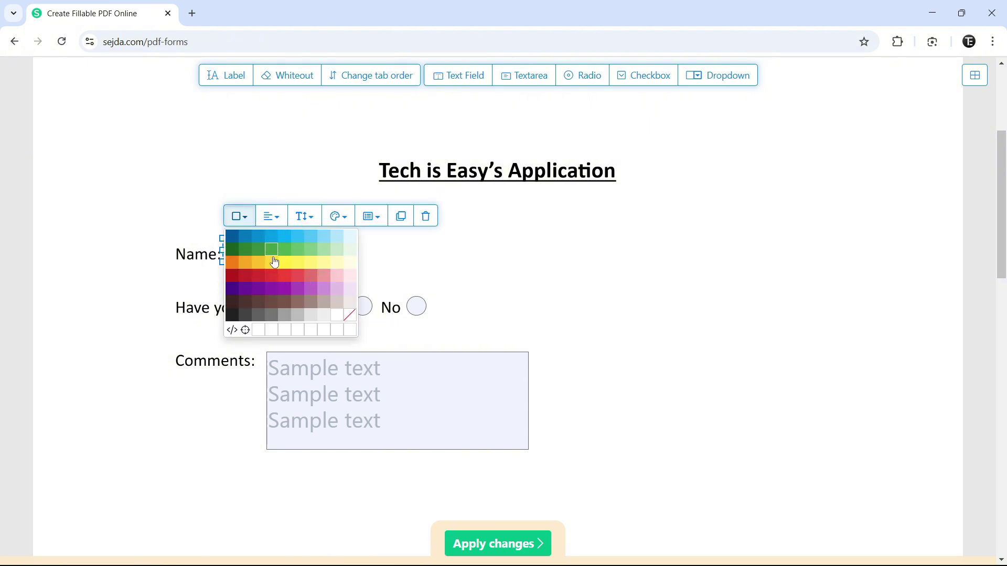
{"action": "left_click", "coordinate": [238, 276]}
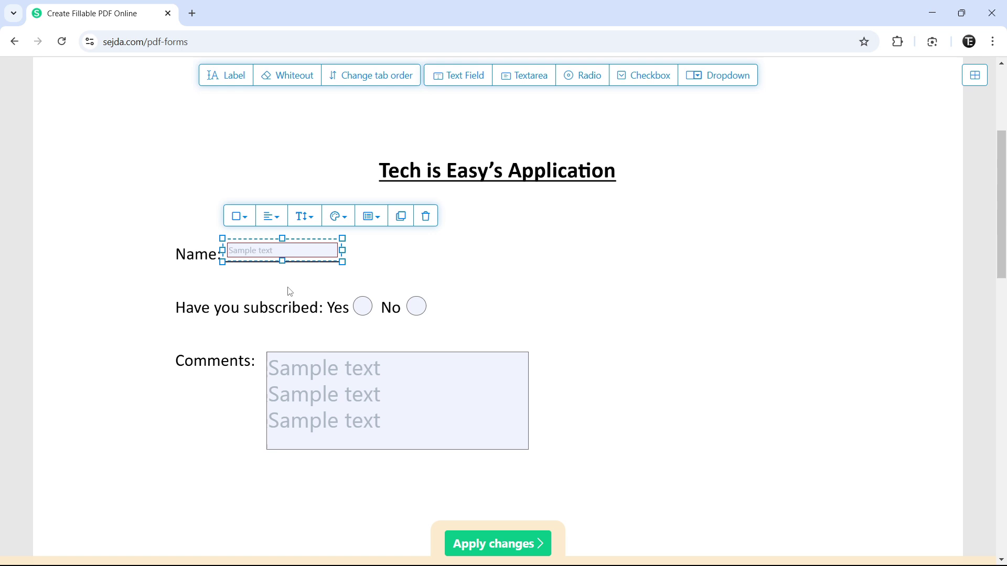
{"action": "left_click", "coordinate": [274, 223]}
{"action": "left_click", "coordinate": [293, 244]}
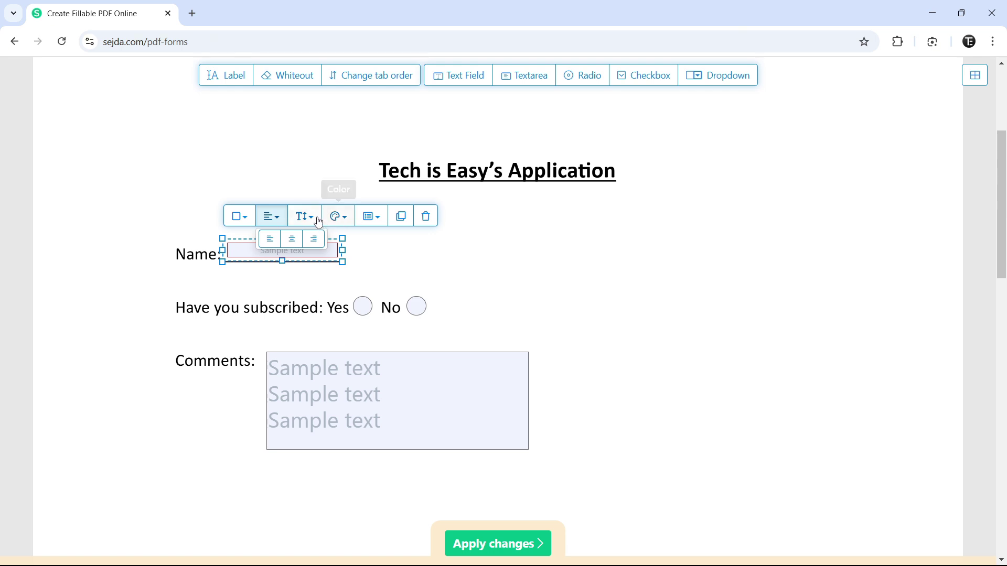
- Duplicate the Name field beside itself, then delete the copy
{"action": "left_click", "coordinate": [370, 217]}
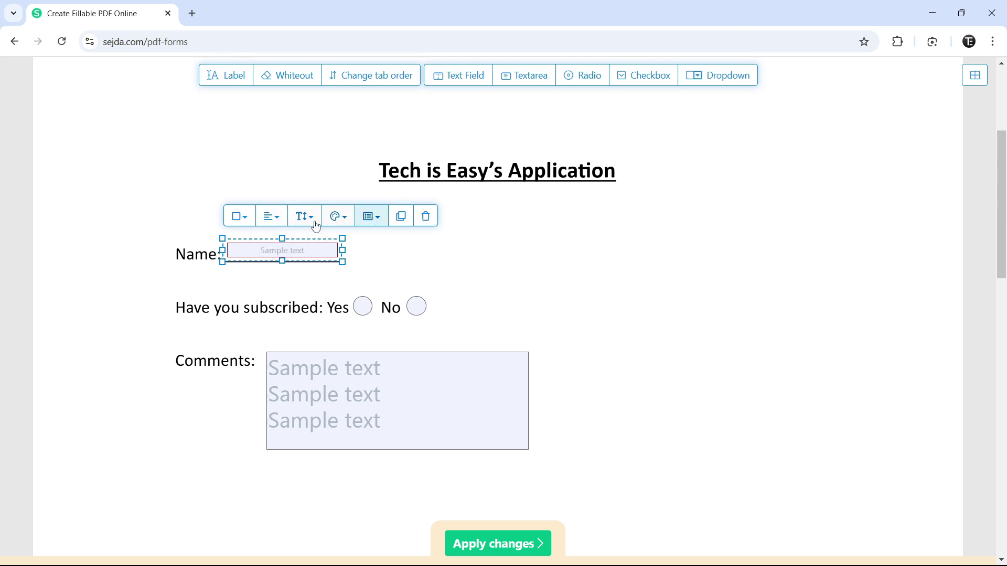
{"action": "left_click", "coordinate": [402, 217]}
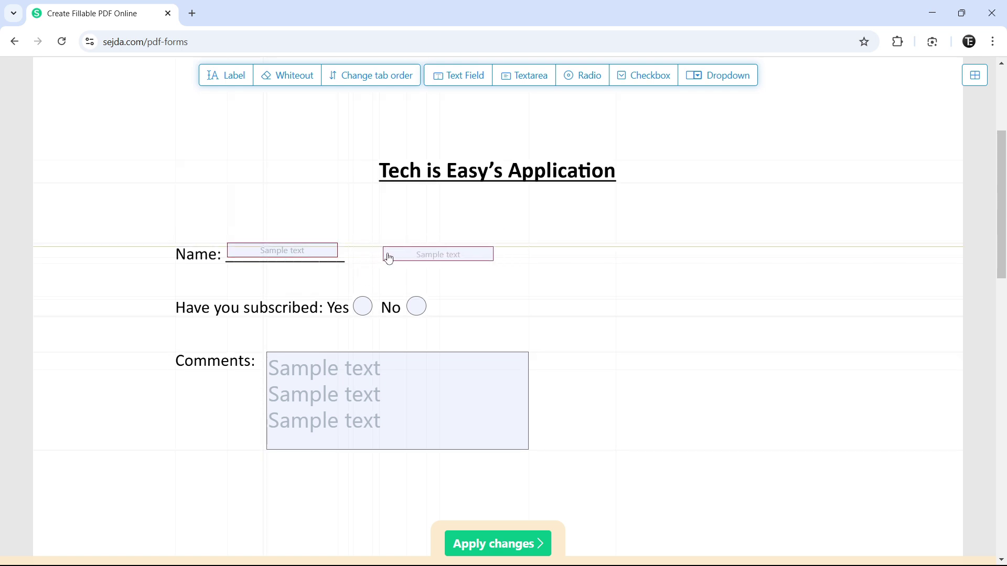
{"action": "left_click", "coordinate": [389, 254]}
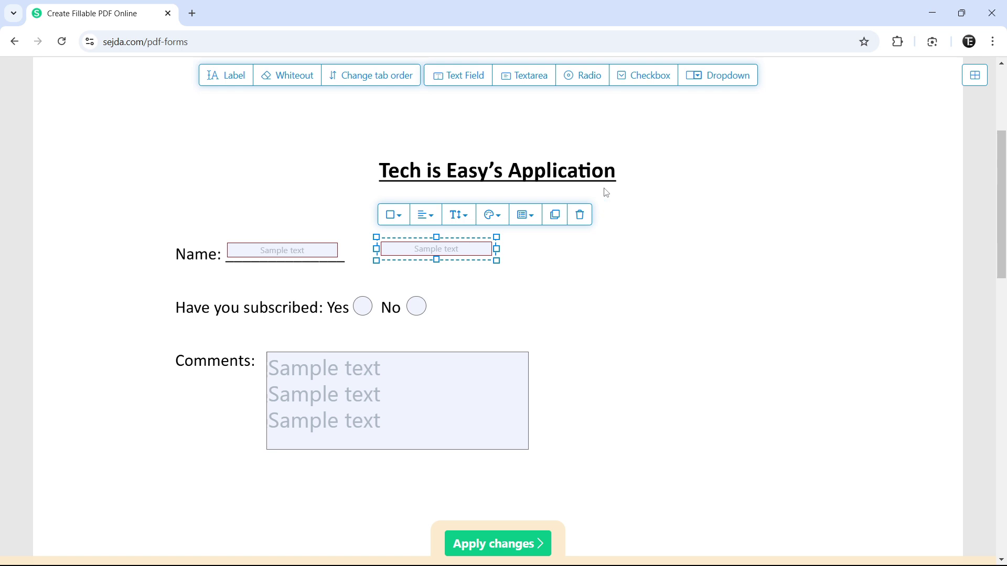
{"action": "left_click", "coordinate": [583, 217]}
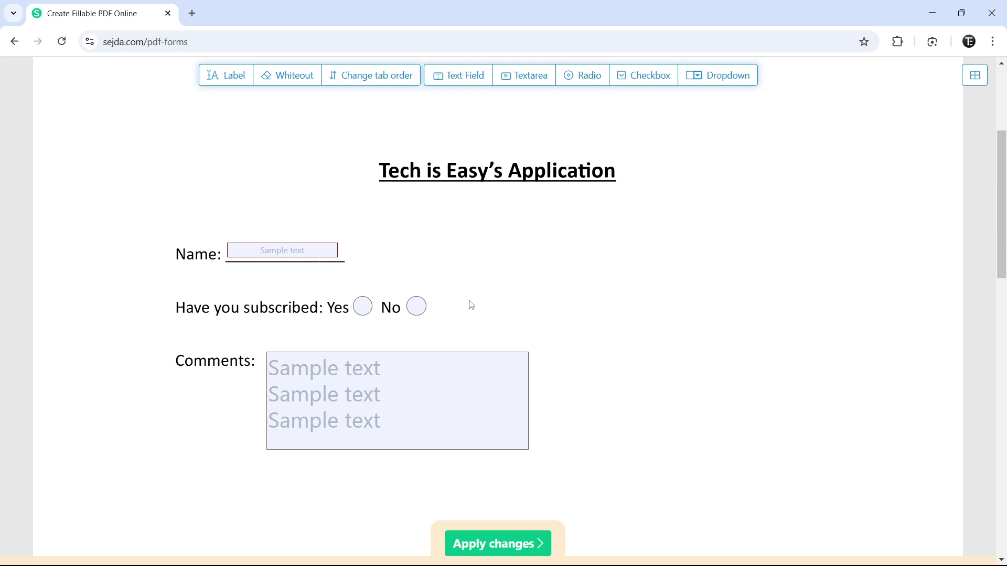
- Apply the fields, test Comments and Yes/No in the preview, then download and open sampleform (1).pdf
{"action": "left_click", "coordinate": [490, 544]}
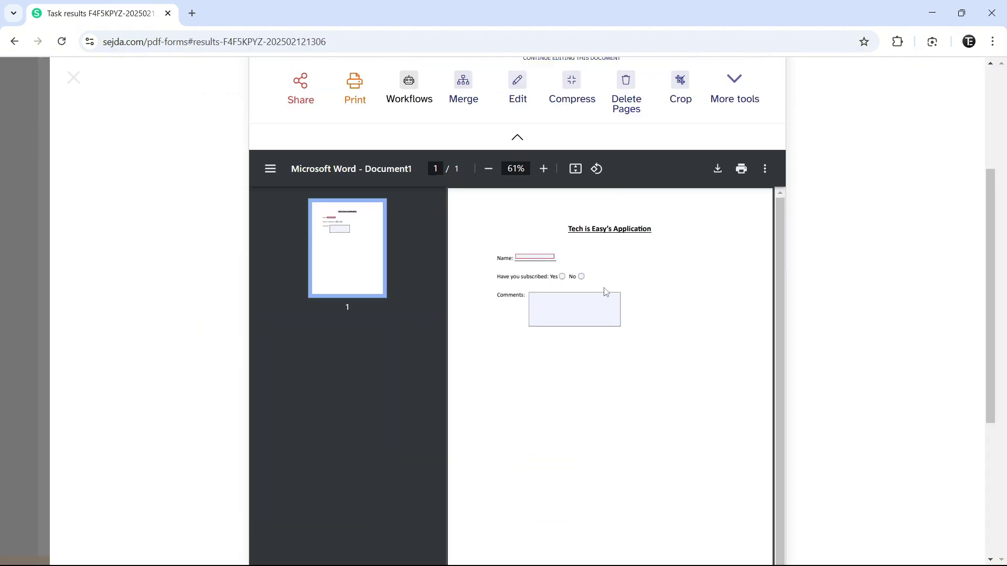
{"action": "left_click", "coordinate": [575, 306]}
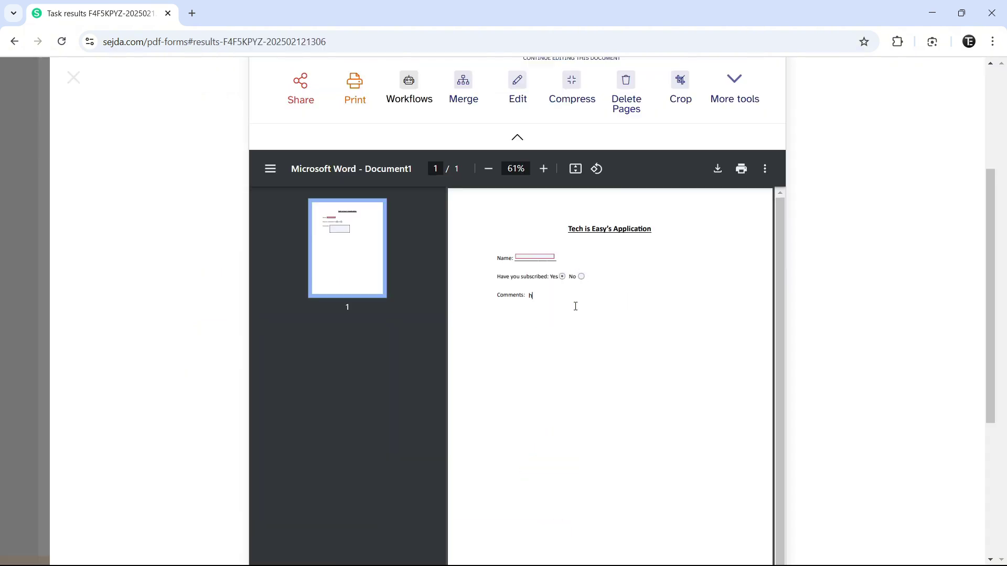
{"action": "left_click", "coordinate": [581, 277]}
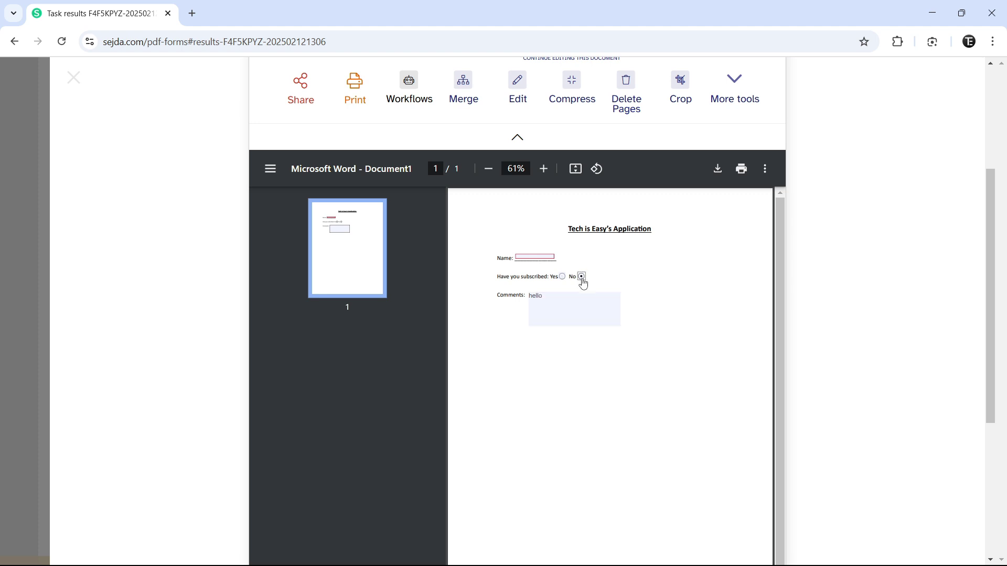
{"action": "left_click", "coordinate": [563, 277]}
{"action": "scroll", "coordinate": [678, 376], "scroll_direction": "up", "scroll_amount": 1}
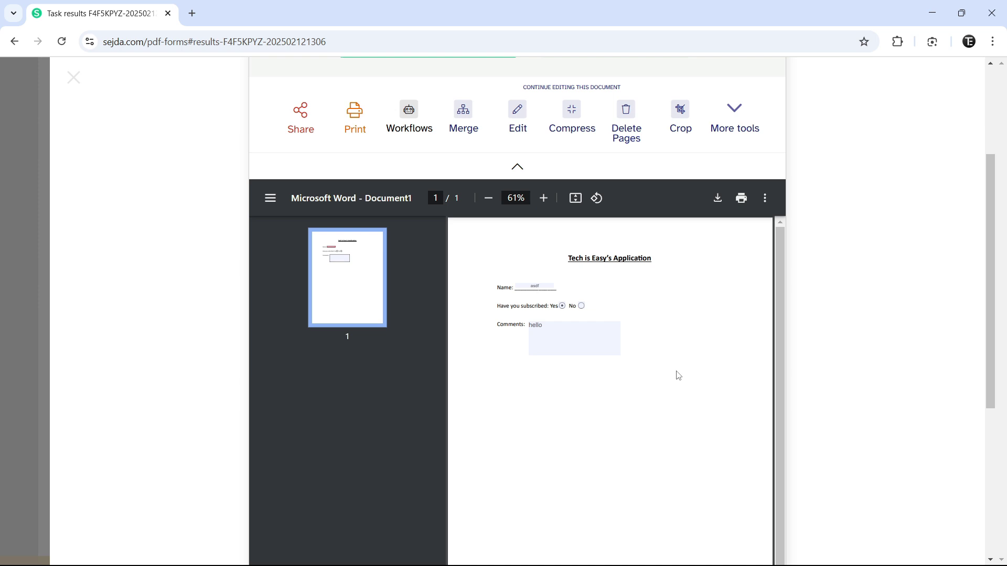
{"action": "scroll", "coordinate": [678, 375], "scroll_direction": "up", "scroll_amount": 2}
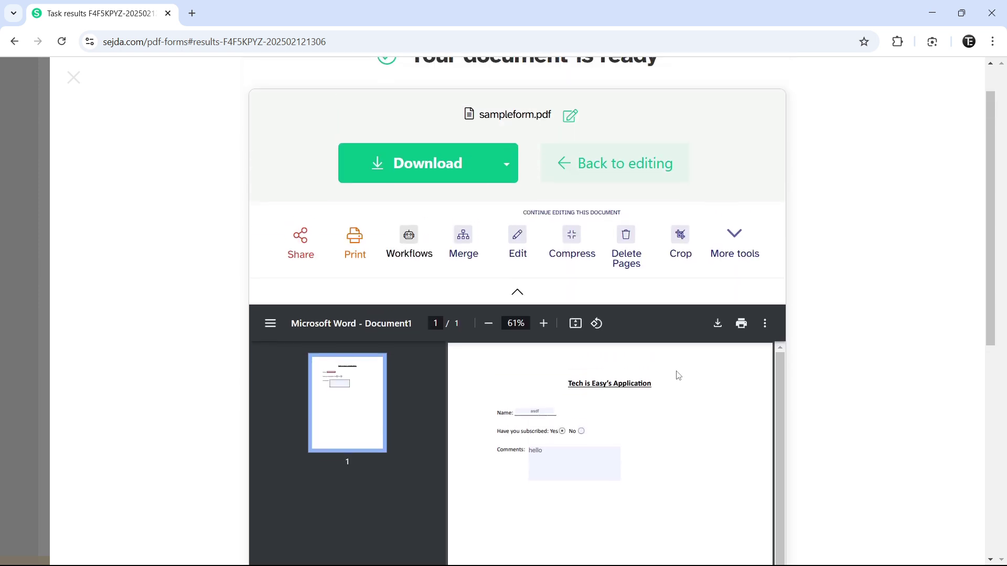
{"action": "left_click", "coordinate": [397, 172]}
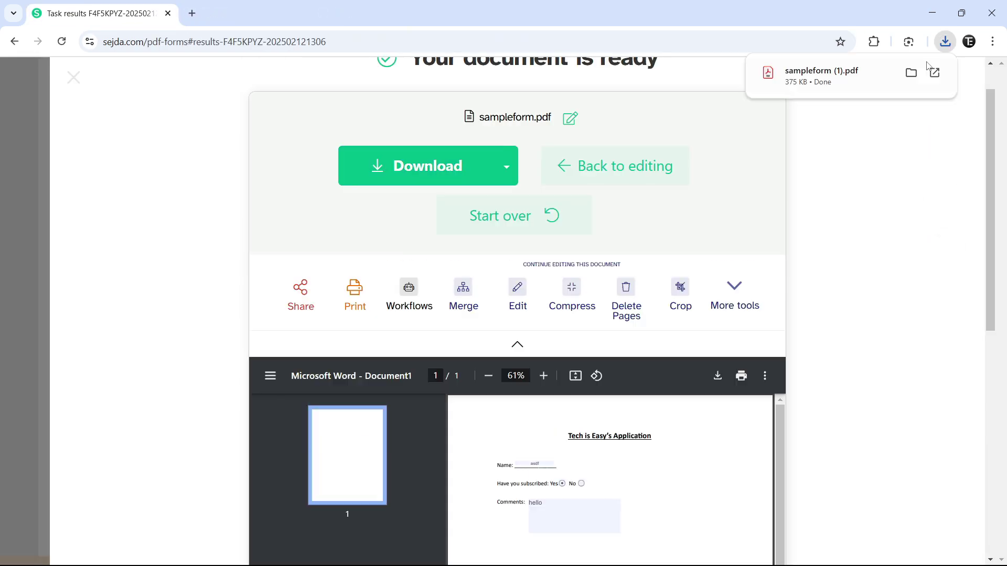
{"action": "left_click", "coordinate": [852, 76]}
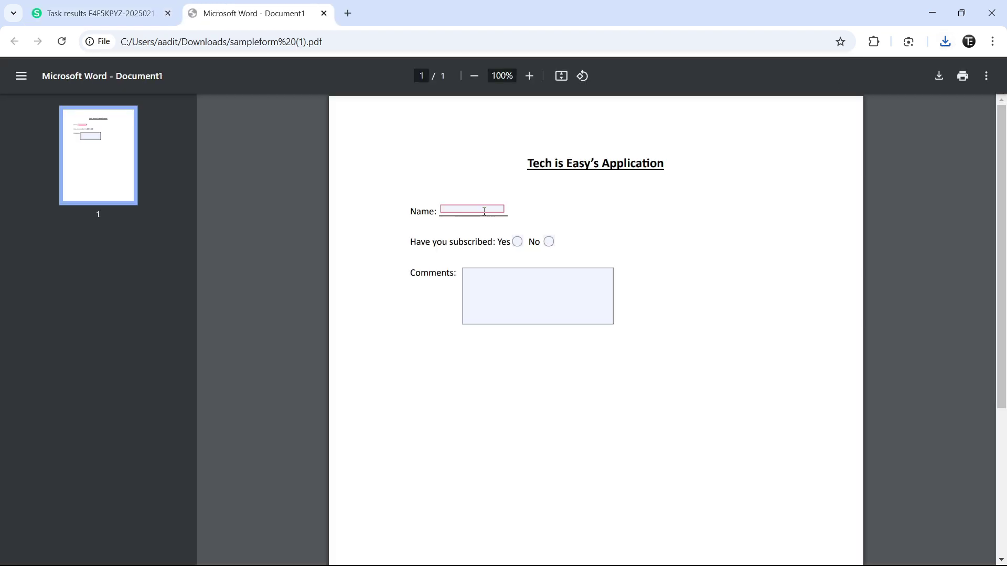
- In the saved PDF, enter comment 'njk', select Yes, and type name 'asdf'
{"action": "left_click", "coordinate": [490, 283]}
{"action": "type", "text": "njk"}
{"action": "left_click", "coordinate": [517, 242]}
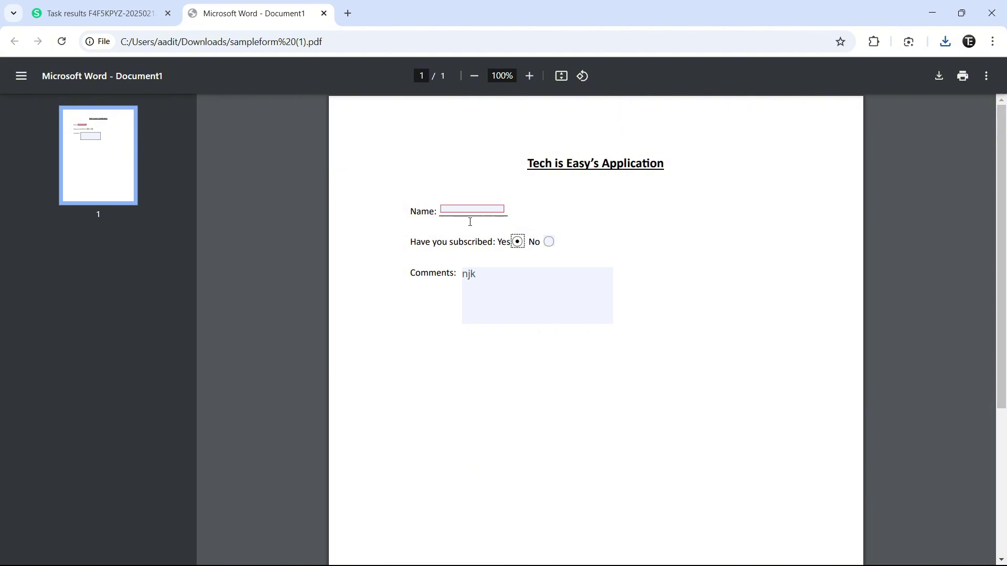
{"action": "left_click", "coordinate": [456, 212]}
{"action": "type", "text": "asdf"}
{"action": "left_click", "coordinate": [683, 267]}
{"action": "key", "text": "ctrl+n"}
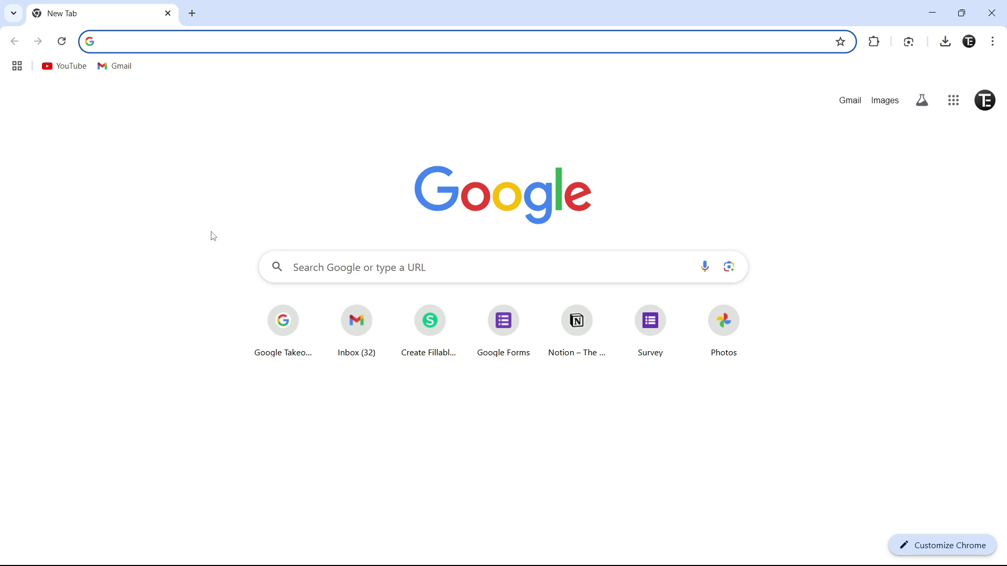
- In a new window, search 'sejda fillable pdf' and open the Create Fillable PDF Online result
{"action": "type", "text": "sejda"}
{"action": "key", "text": "Right"}
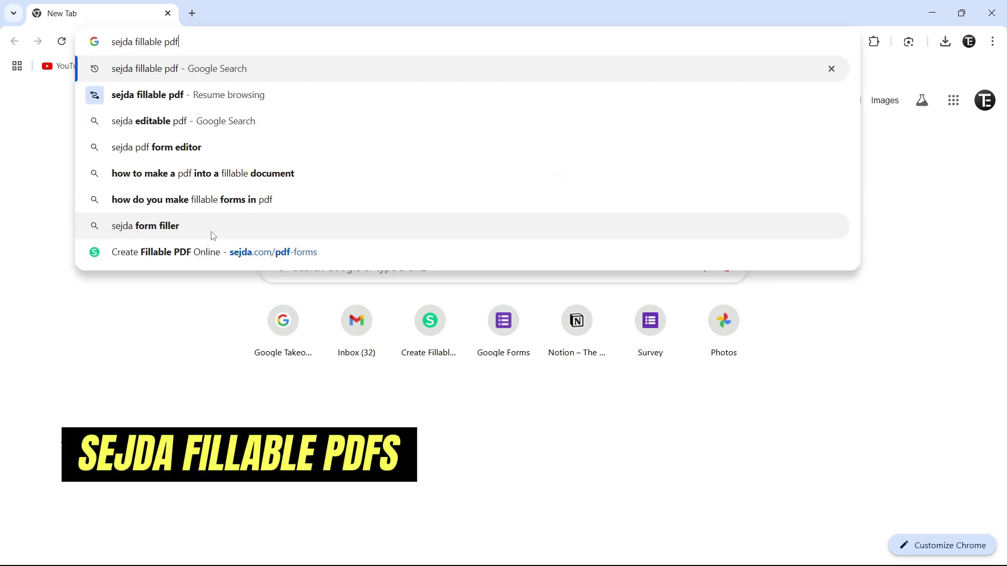
{"action": "key", "text": "Return"}
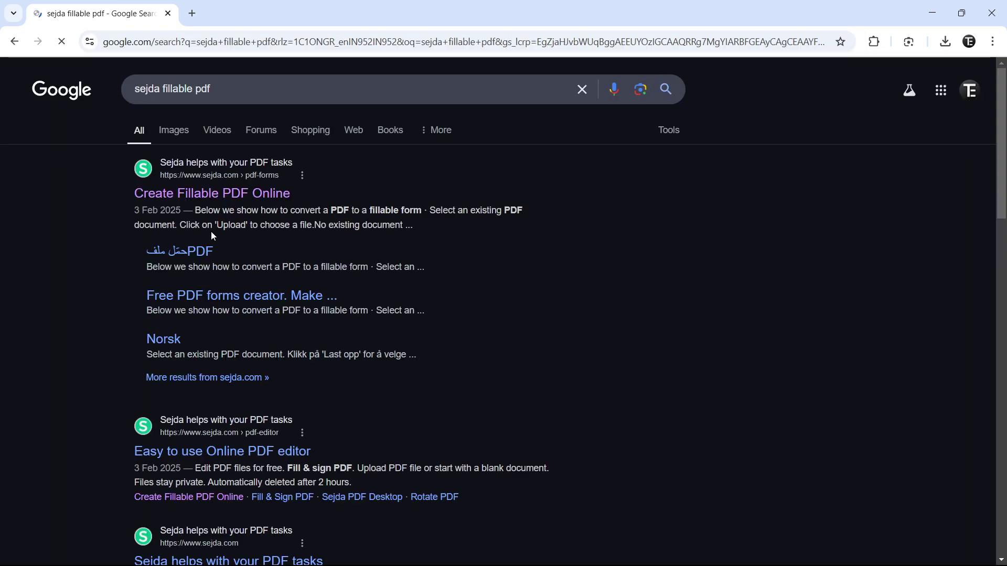
{"action": "left_click", "coordinate": [210, 202]}
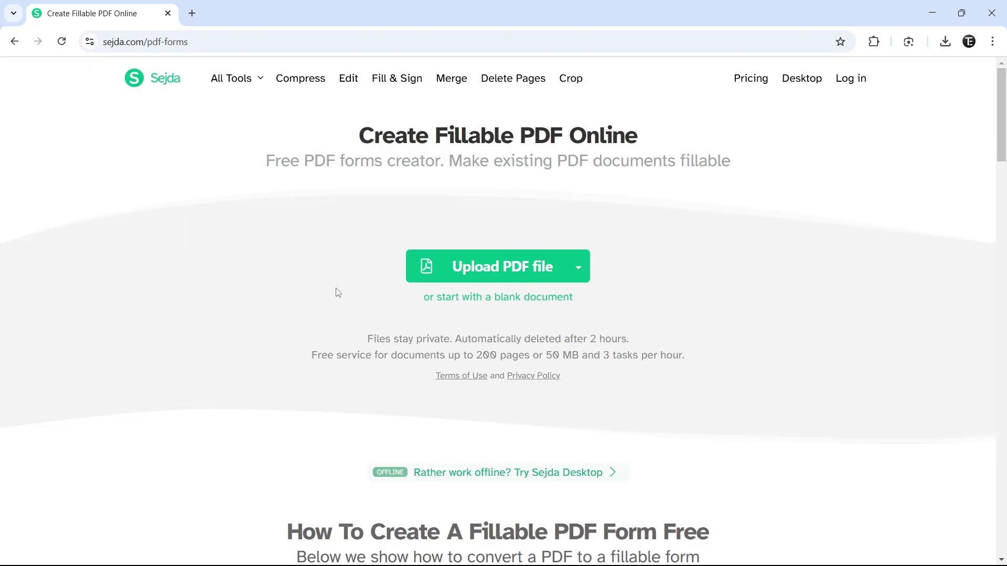
- Choose 'or start with a blank document' to open an empty form page
{"action": "left_click", "coordinate": [487, 300]}
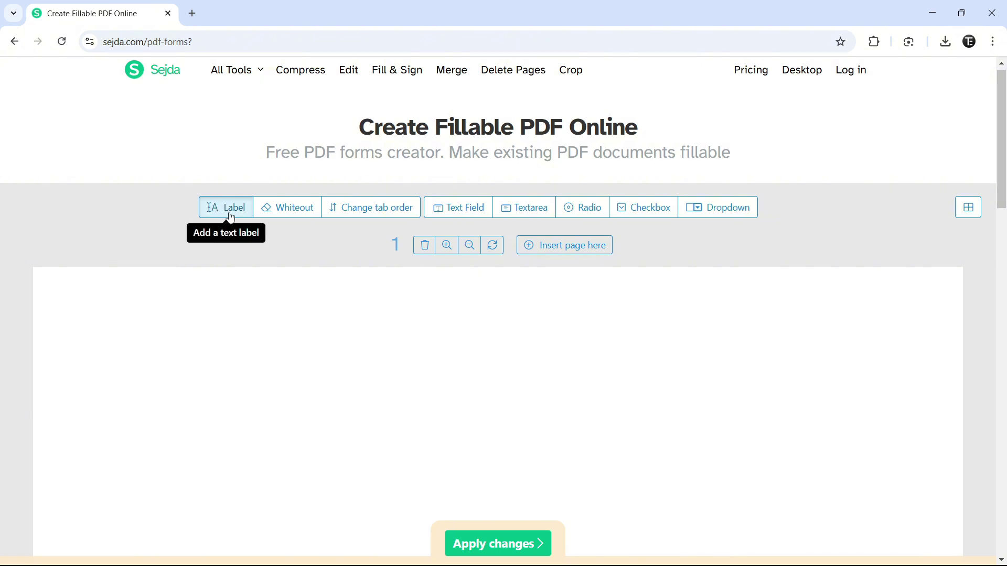
{"action": "scroll", "coordinate": [586, 217], "scroll_direction": "down", "scroll_amount": 1}
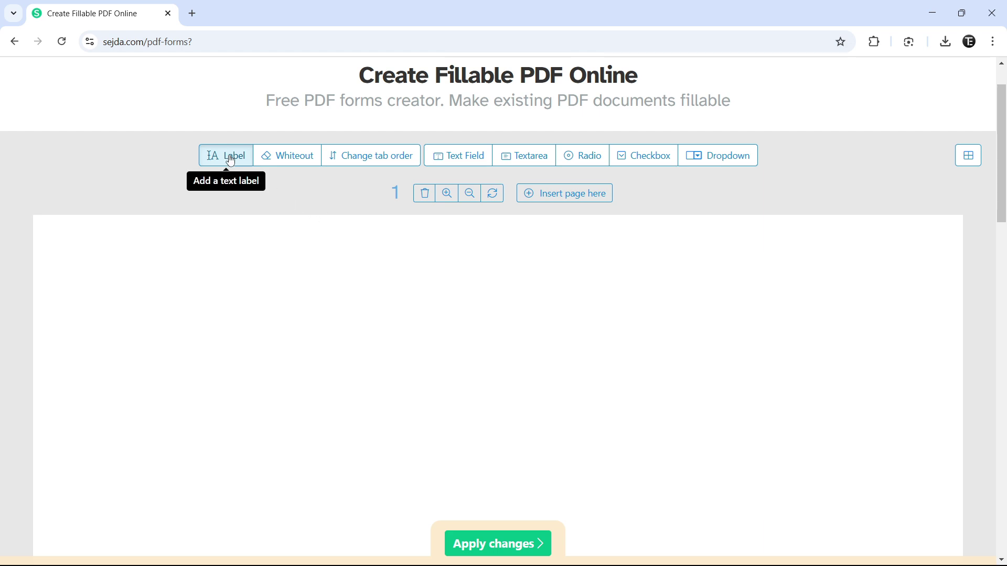
- Add the label 'Tech is Easy's Application' at the top and a 'Name:' label lower left
{"action": "left_click", "coordinate": [435, 270]}
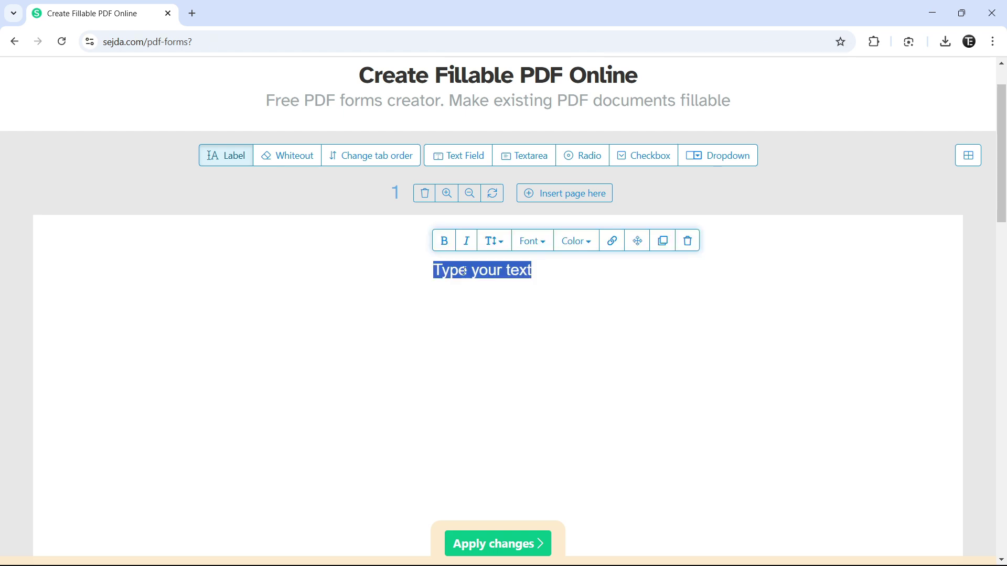
{"action": "type", "text": "Tech is Easy's Application"}
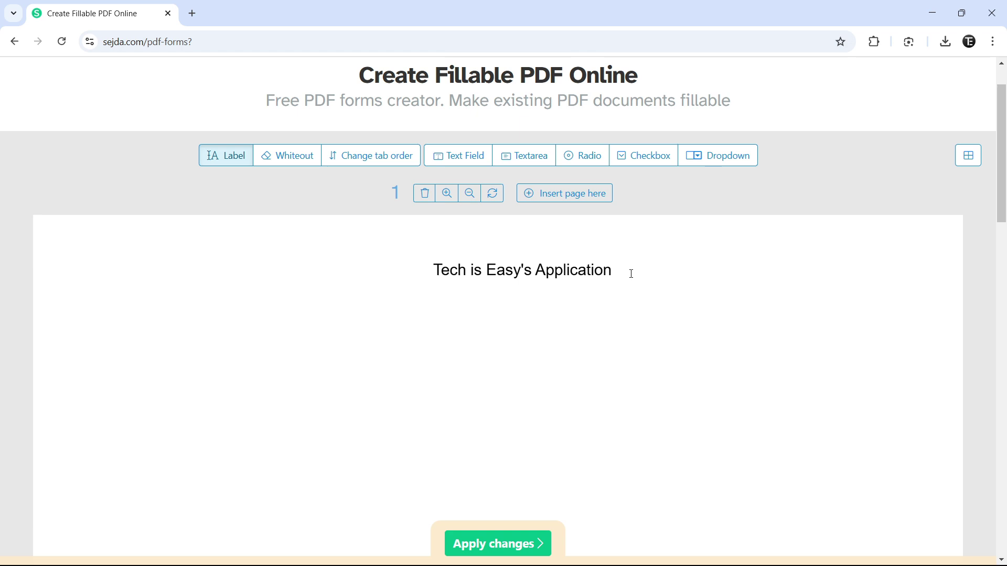
{"action": "left_click", "coordinate": [77, 360]}
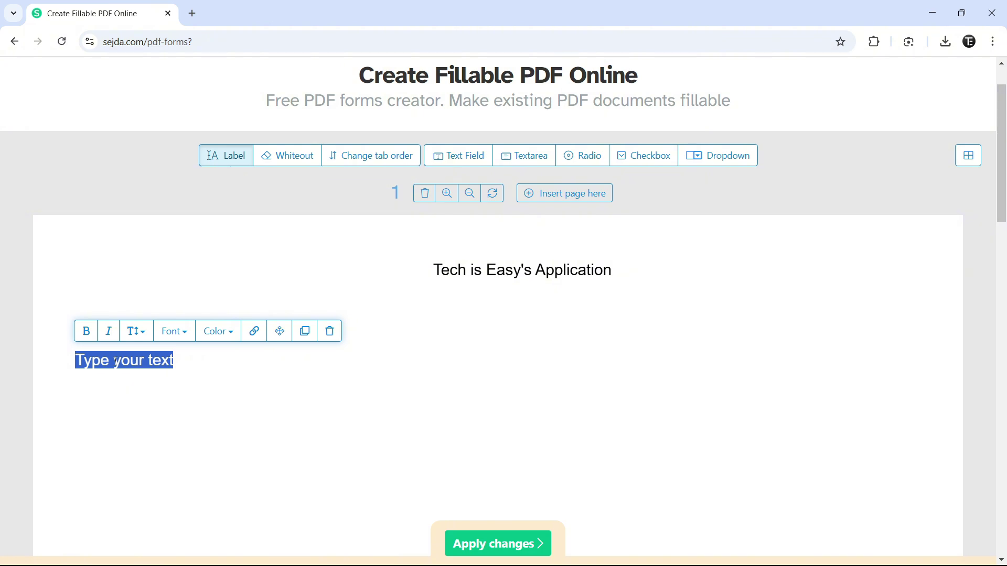
{"action": "type", "text": "Name:"}
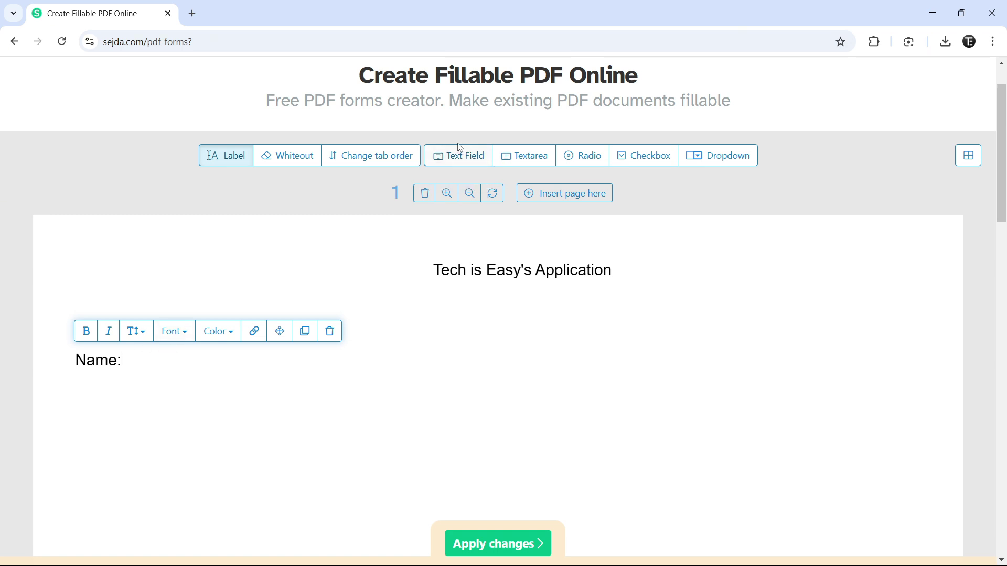
- Place a single-line Text Field to the right of the 'Name:' label
{"action": "left_click", "coordinate": [459, 161]}
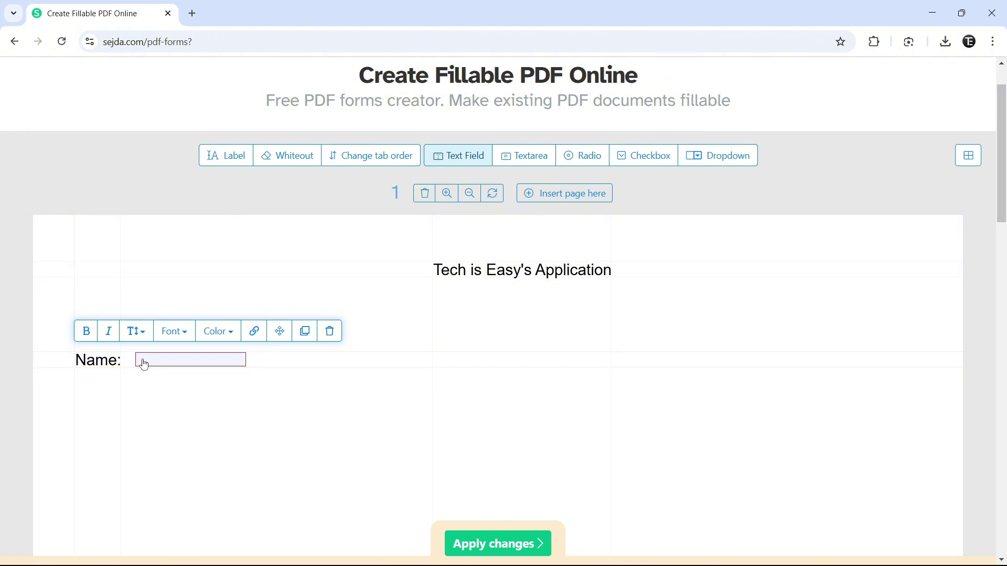
{"action": "left_click", "coordinate": [144, 365]}
{"action": "left_click", "coordinate": [486, 430]}
{"action": "scroll", "coordinate": [485, 430], "scroll_direction": "down", "scroll_amount": 1}
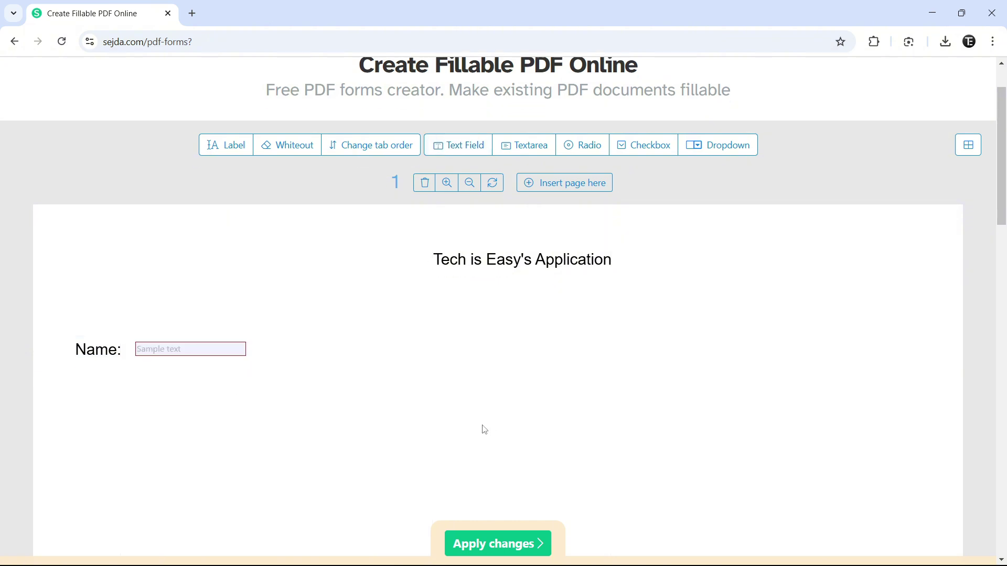
{"action": "scroll", "coordinate": [485, 430], "scroll_direction": "up", "scroll_amount": 1}
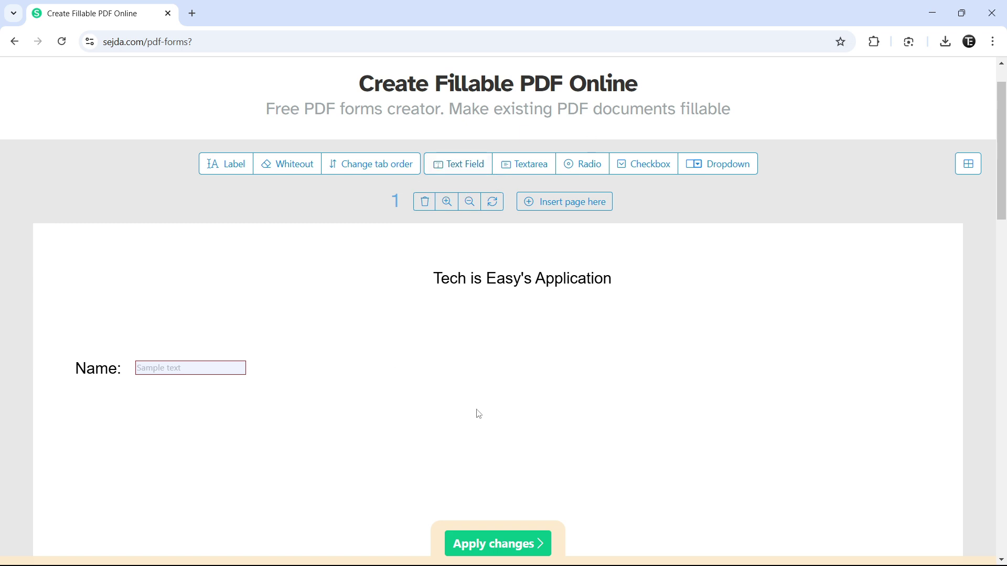
- Apply the edits to generate new_document.pdf with the heading, Name label and text field
{"action": "left_click", "coordinate": [515, 547]}
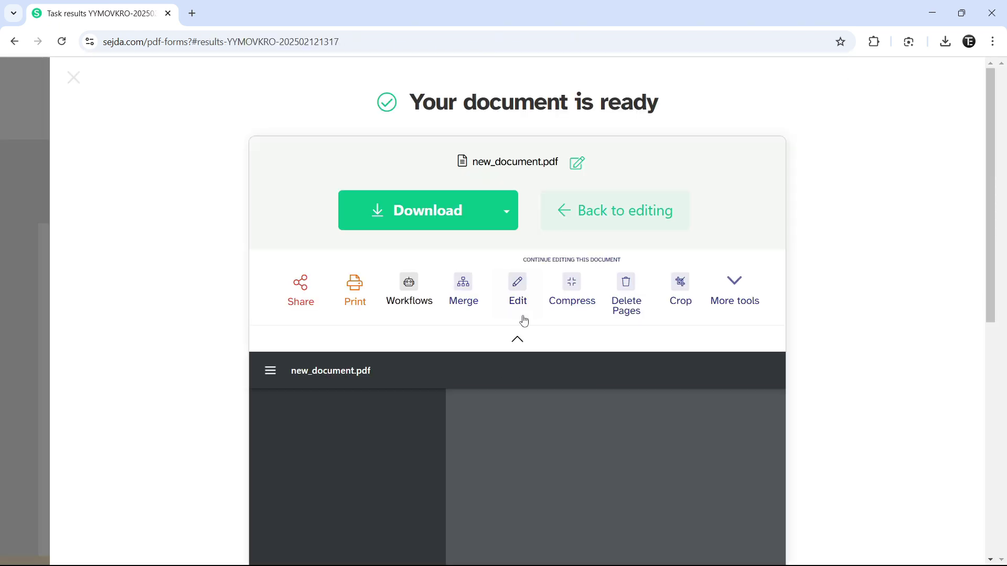
{"action": "scroll", "coordinate": [523, 321], "scroll_direction": "down", "scroll_amount": 4}
{"action": "scroll", "coordinate": [514, 247], "scroll_direction": "up", "scroll_amount": 2}
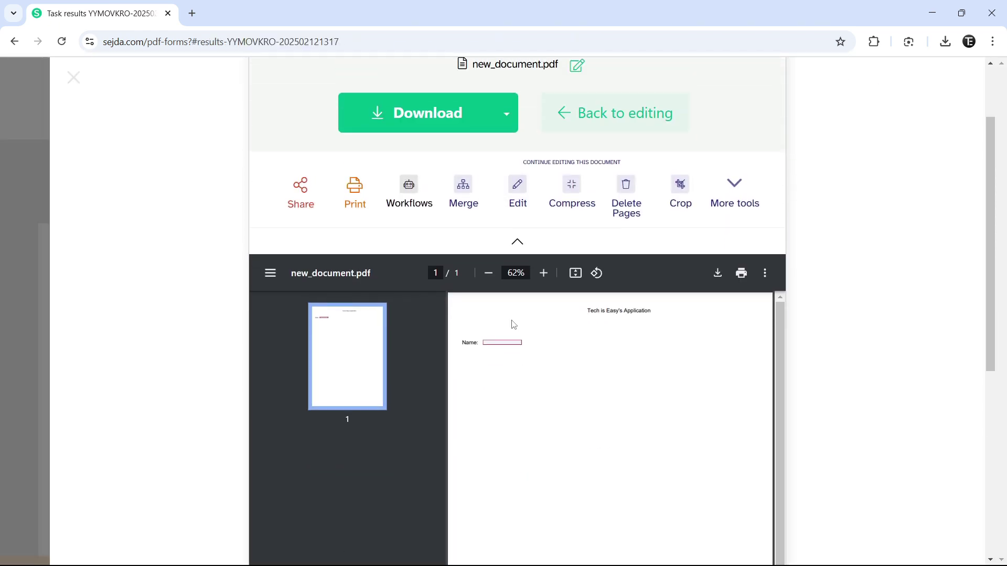
{"action": "scroll", "coordinate": [533, 218], "scroll_direction": "up", "scroll_amount": 1}
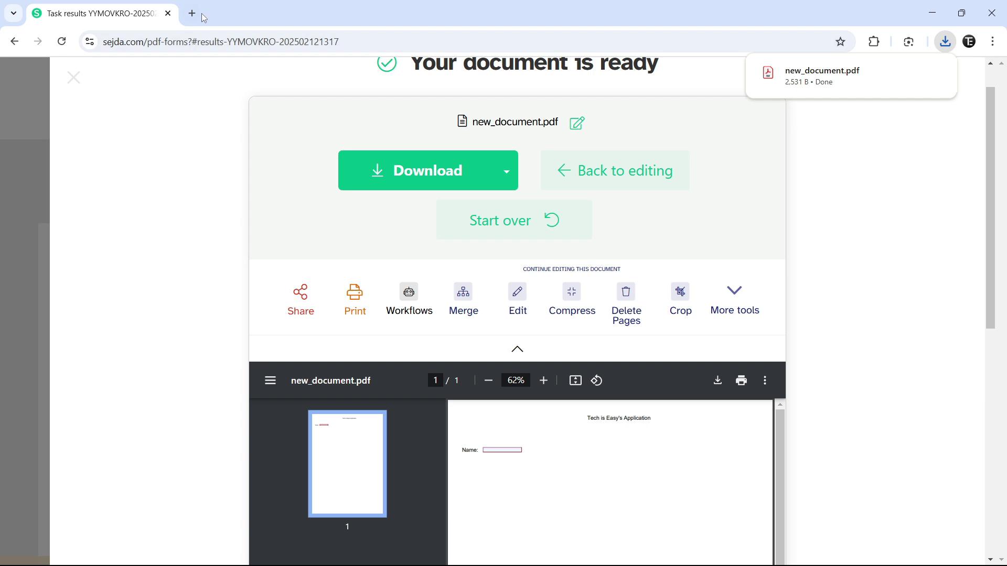
- Switch to a fresh blank New Tab page in Chrome
{"action": "left_click", "coordinate": [193, 13]}
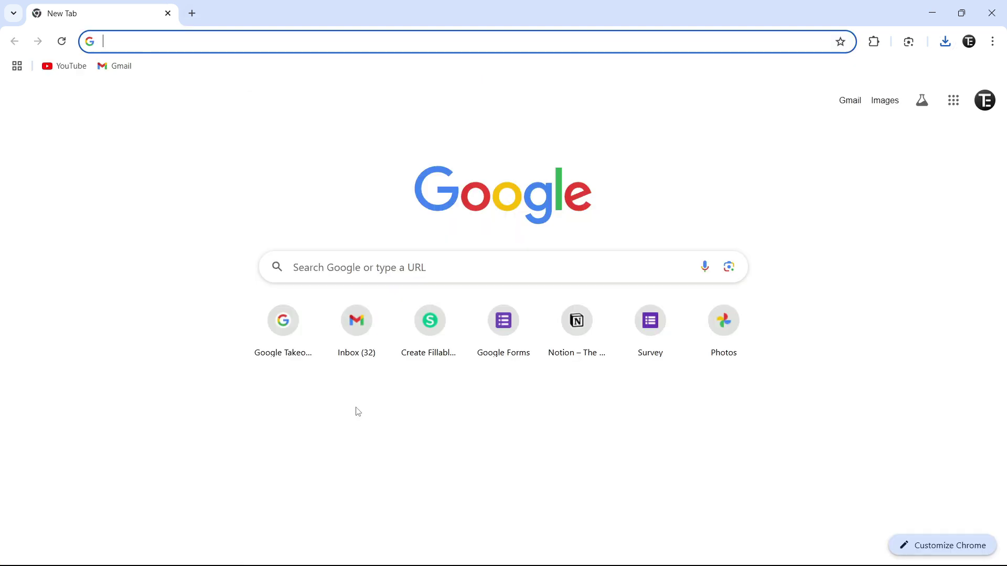